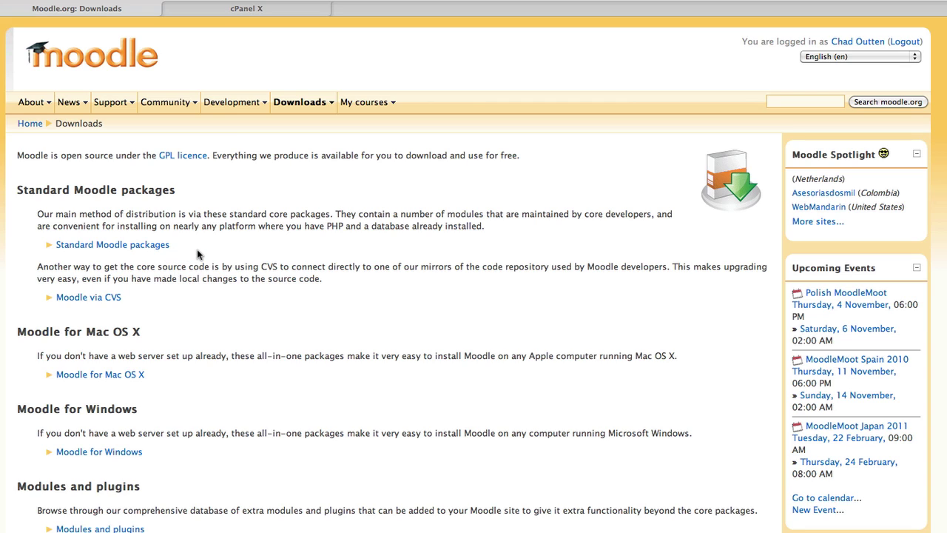
Open Moodle.org's Standard Moodle packages page and scroll to the upcoming Moodle 2.0 RC1 build
left_click(132, 247)
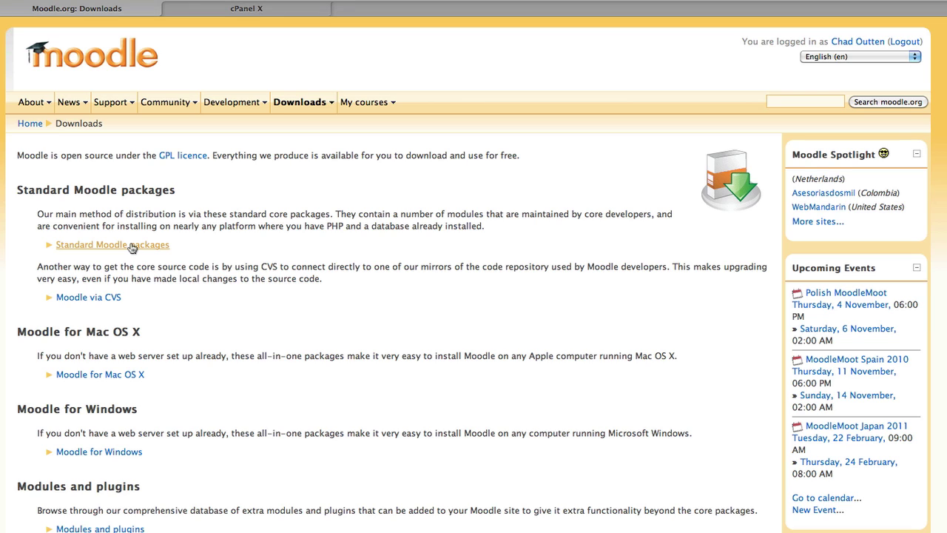
left_click(132, 247)
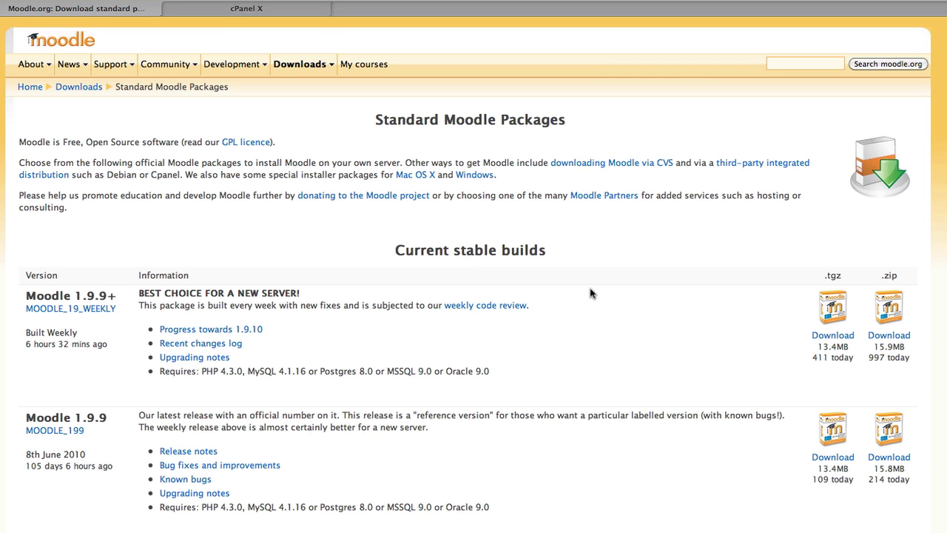
scroll(590, 293, "down", 5)
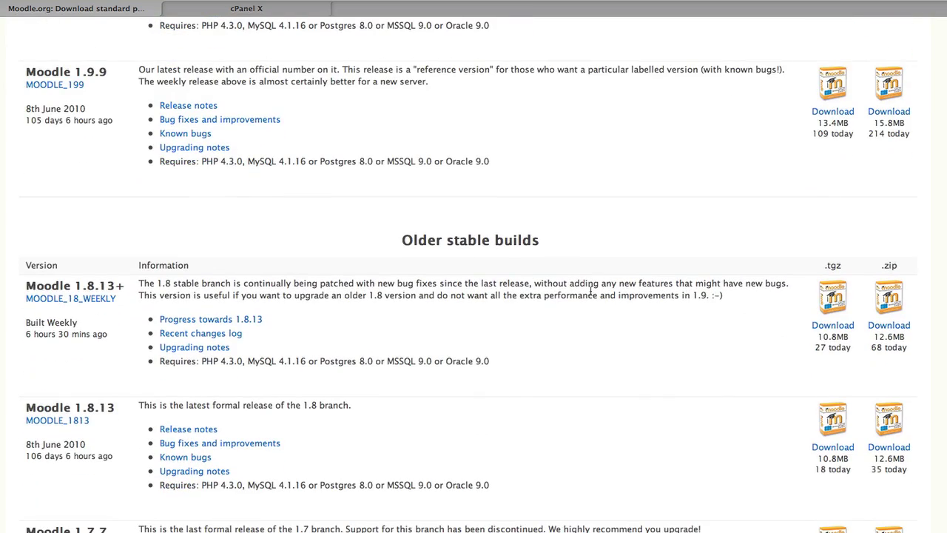
scroll(590, 293, "down", 6)
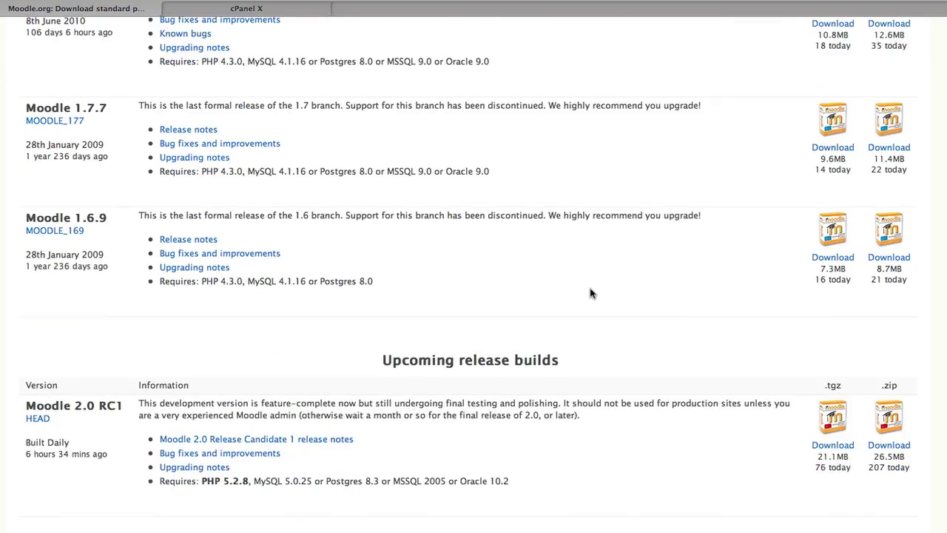
scroll(590, 293, "down", 1)
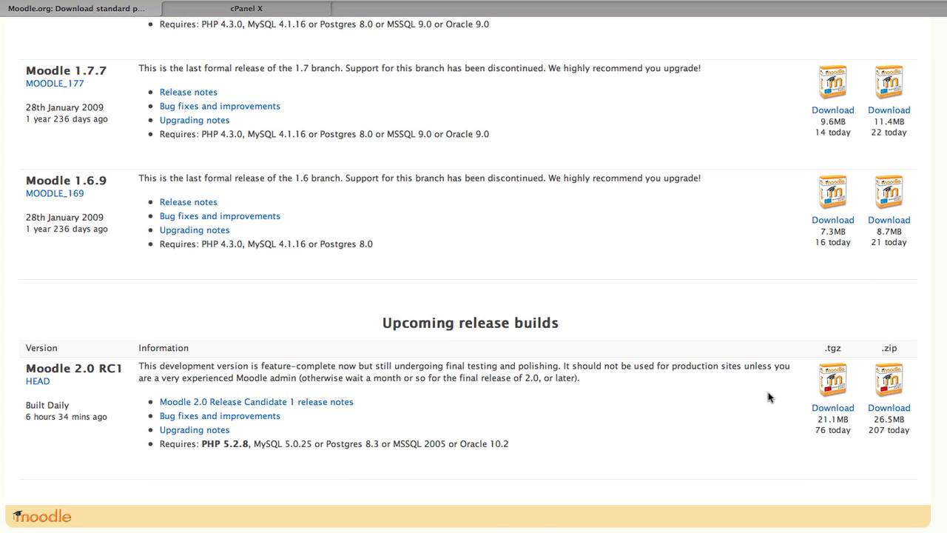
scroll(725, 388, "up", 15)
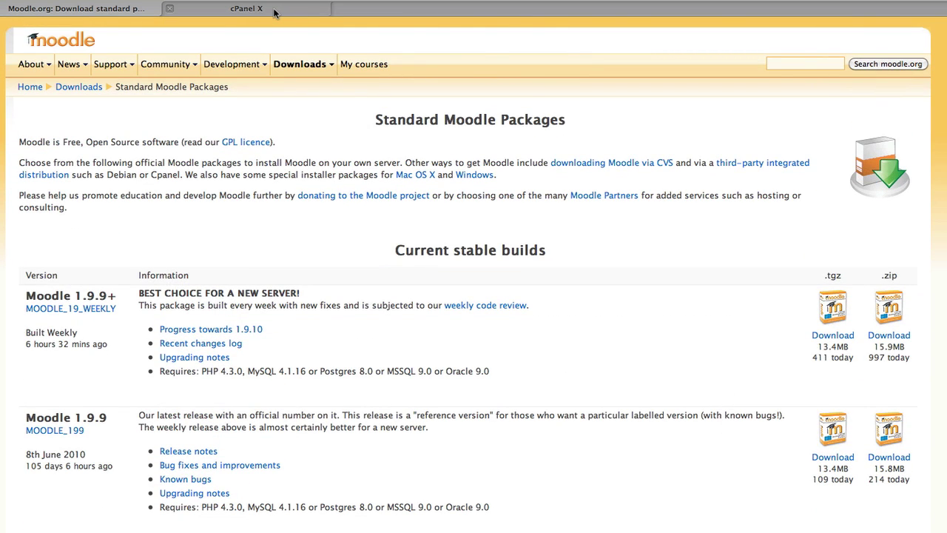
Switch to the cPanel File Manager showing public_html with moodle2rc1.zip
left_click(274, 13)
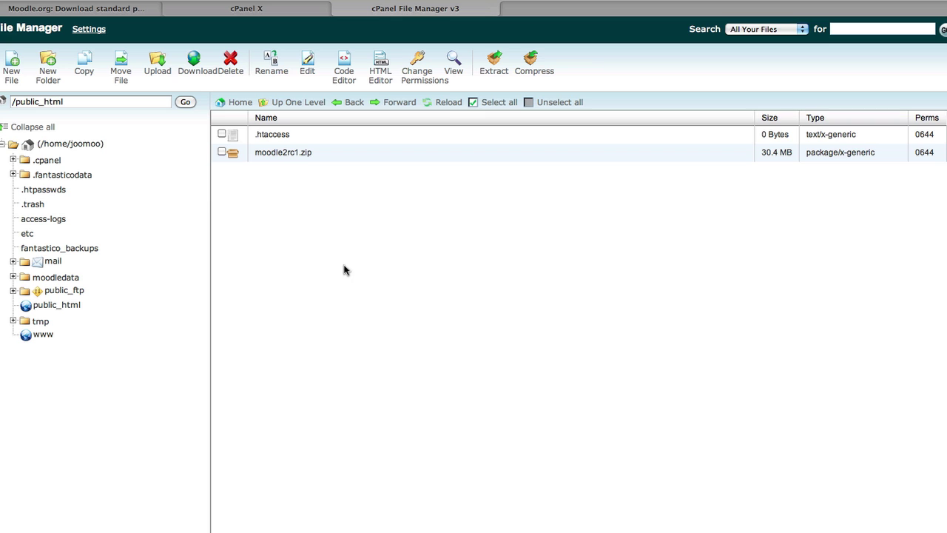
Create a new MySQL database named mdl2rc1 on cPanel's MySQL Databases page
left_click(221, 11)
scroll(453, 425, "down", 4)
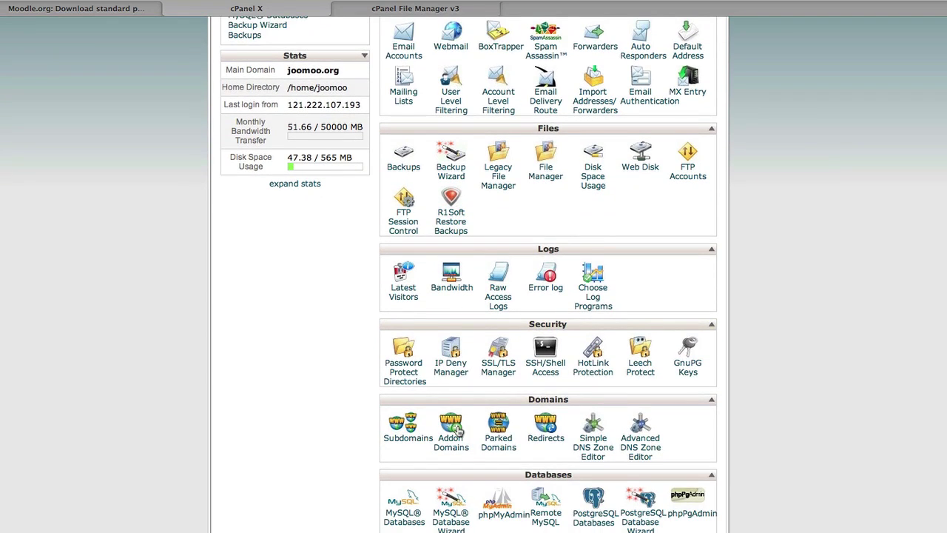
scroll(456, 430, "down", 2)
left_click(400, 451)
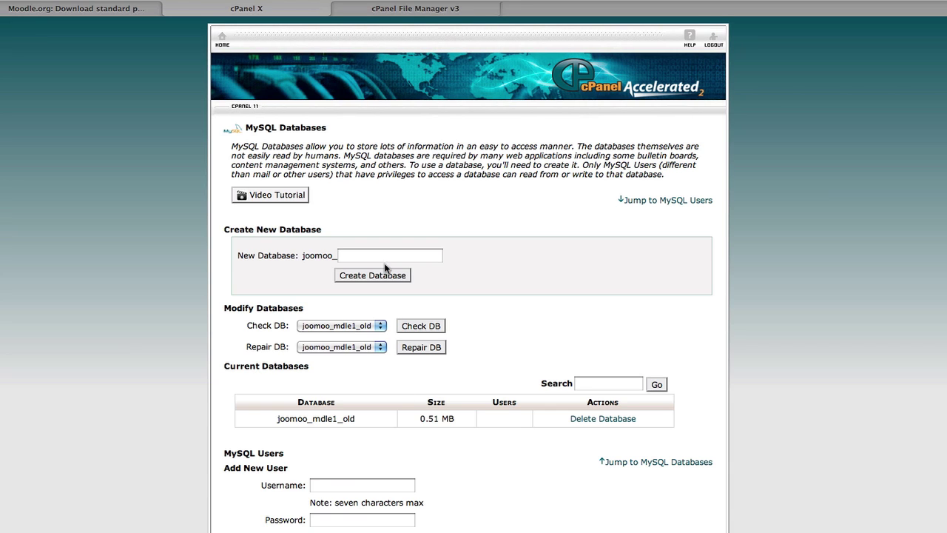
left_click(366, 259)
type("mdl")
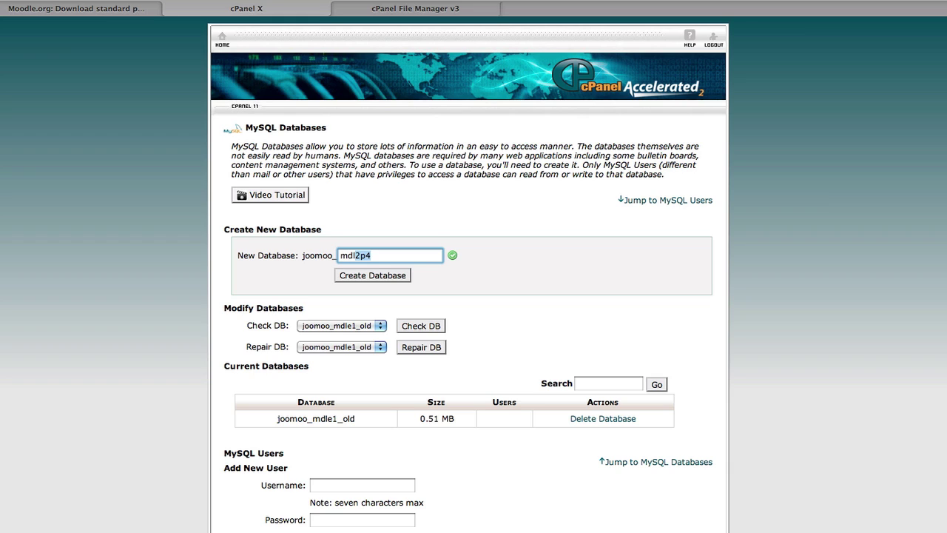
type("2rc1")
left_click(382, 278)
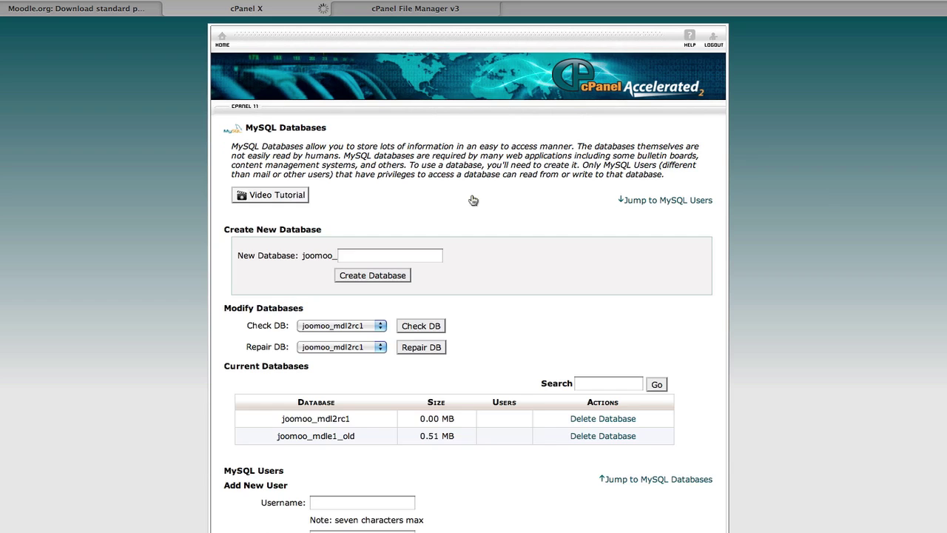
Create a new MySQL user named mdl2rc1 and enter its password twice
scroll(361, 384, "down", 3)
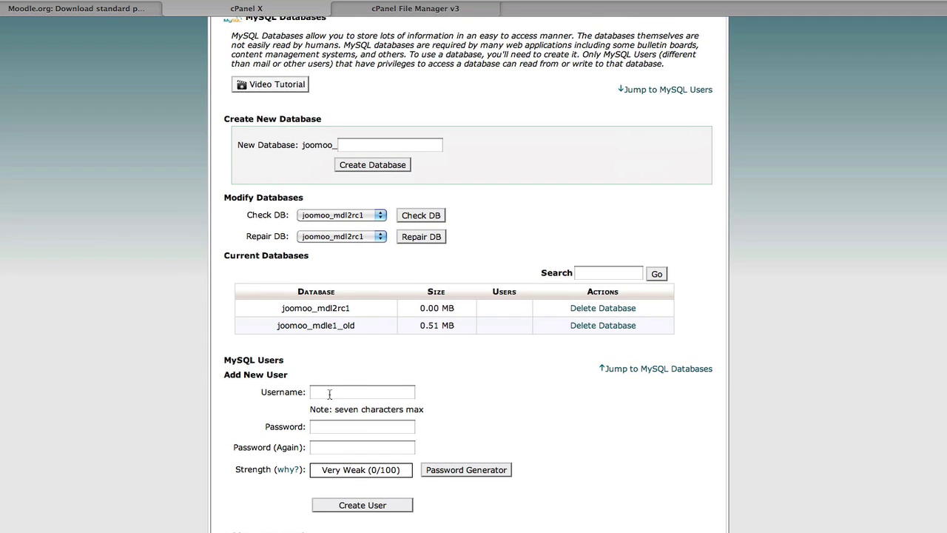
left_click(333, 392)
type("mdl")
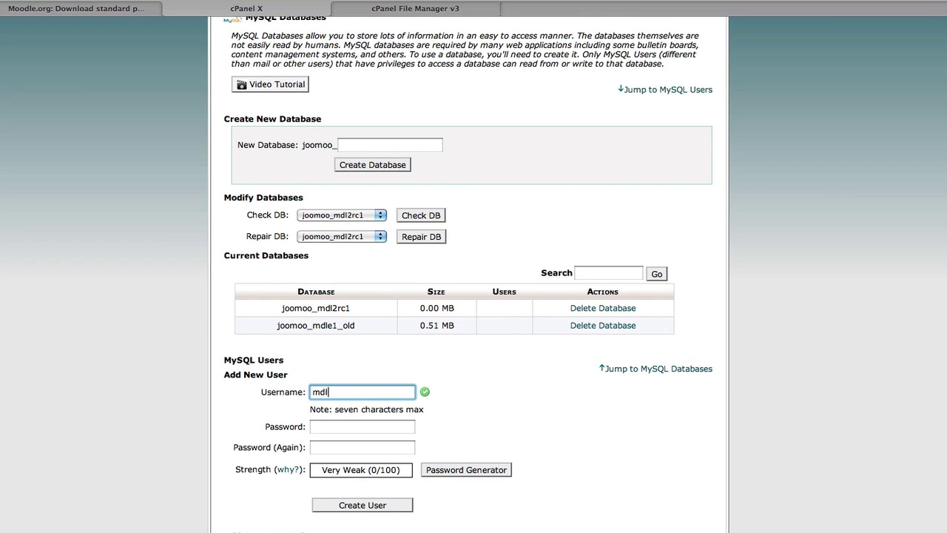
type("rc1")
left_click(328, 392)
type("2")
left_click(330, 427)
type("1234567")
key("Tab")
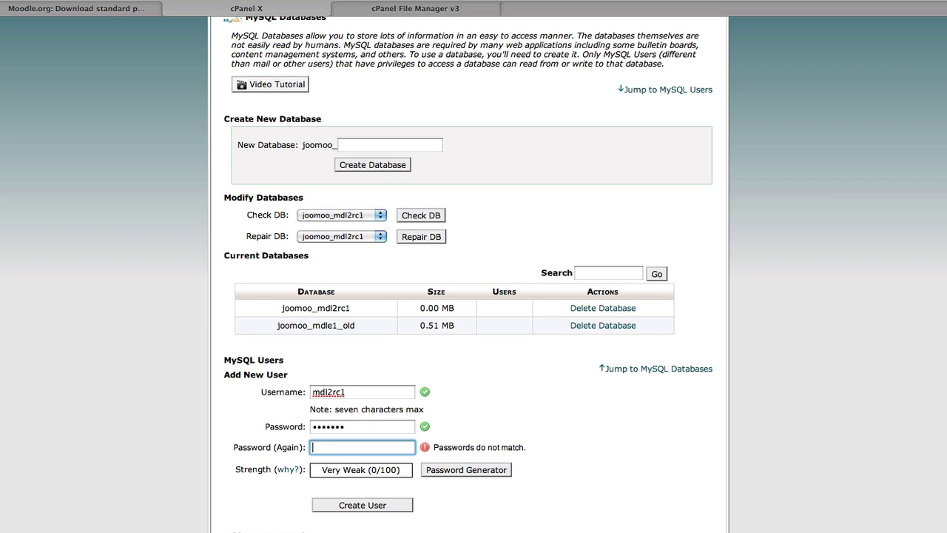
type("1234567")
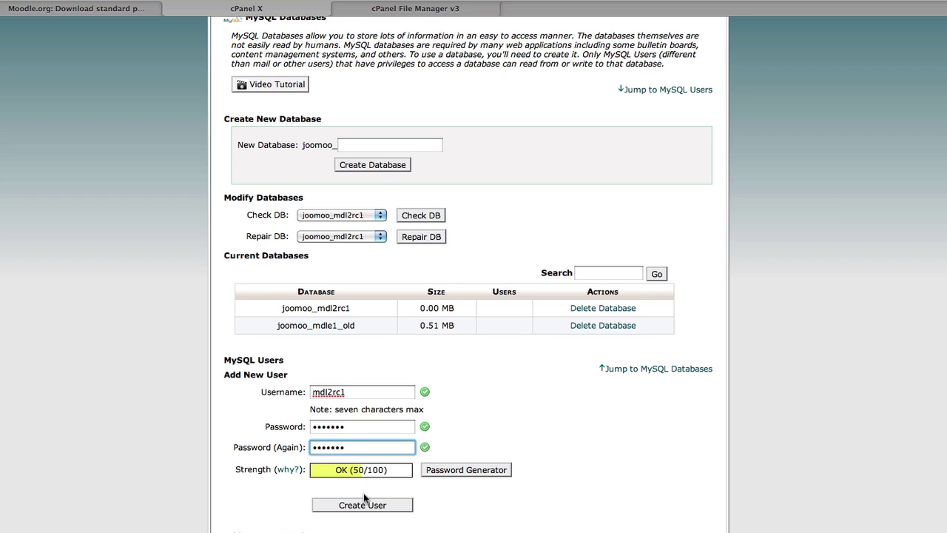
left_click(364, 506)
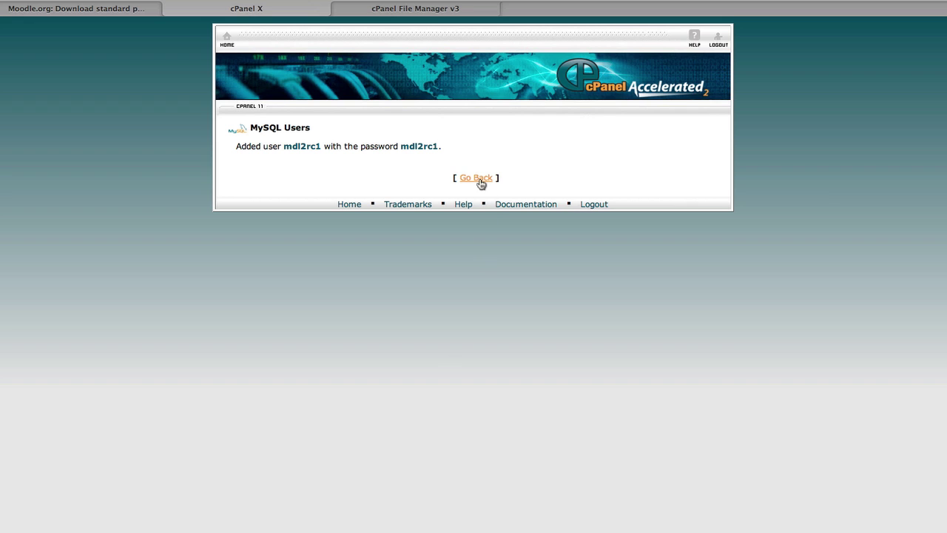
Add the new MySQL user to the mdl2rc1 database with ALL PRIVILEGES
left_click(476, 178)
scroll(357, 385, "down", 4)
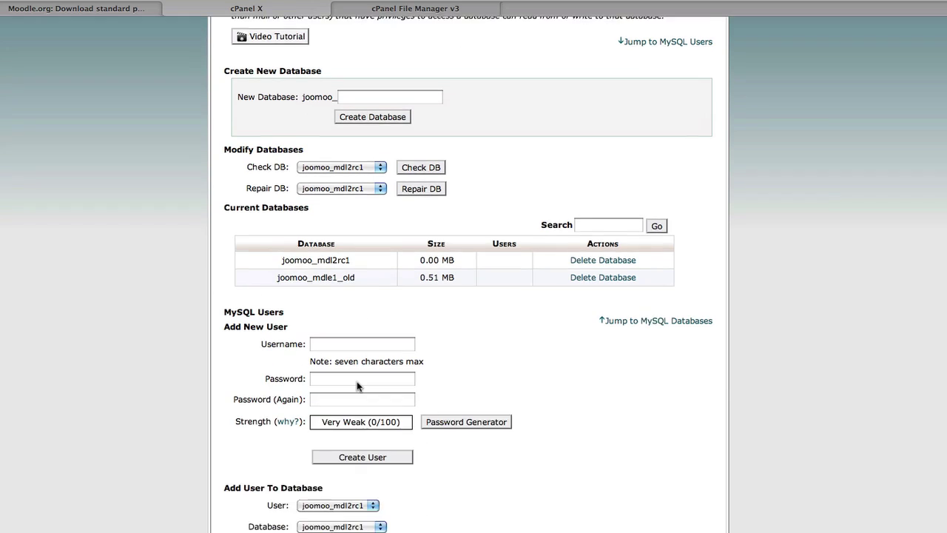
scroll(357, 385, "down", 2)
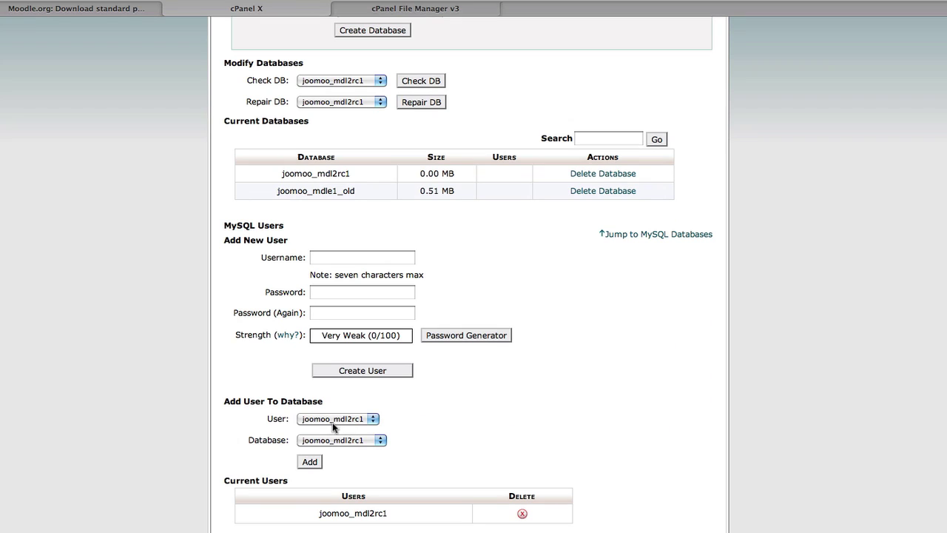
left_click(310, 464)
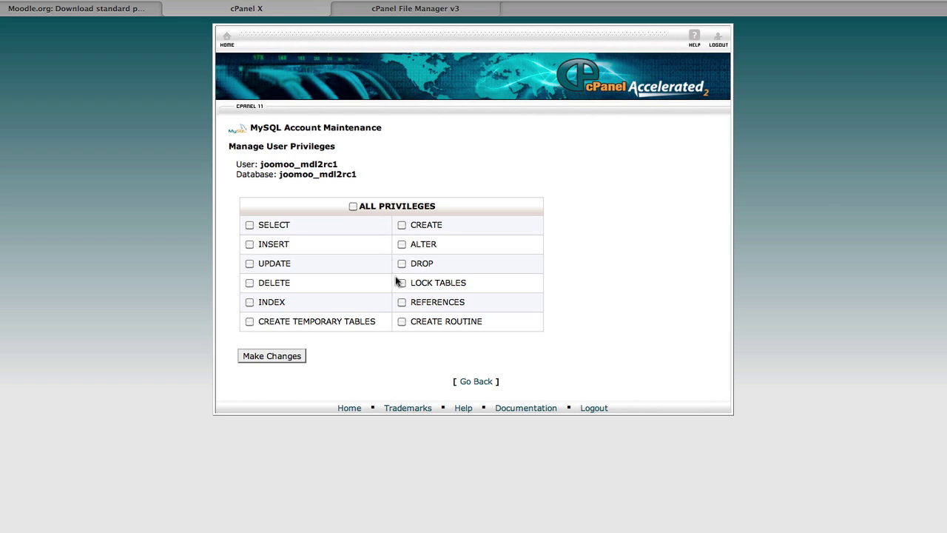
left_click(352, 207)
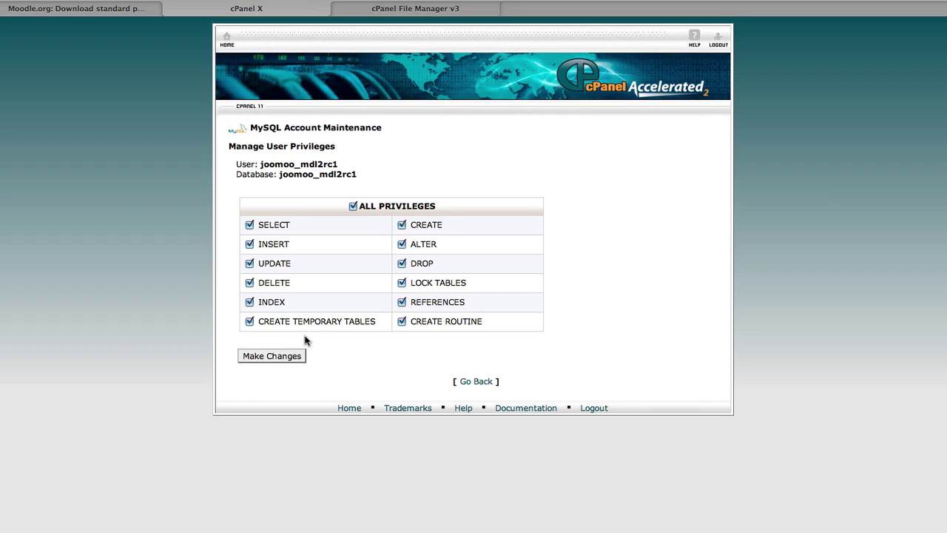
left_click(274, 356)
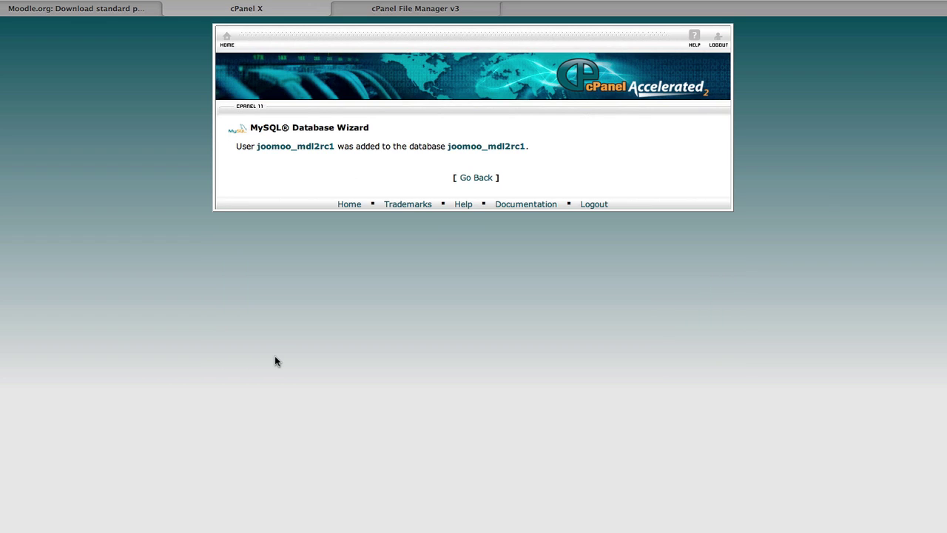
Return to File Manager and select the moodle2rc1.zip archive
left_click(476, 178)
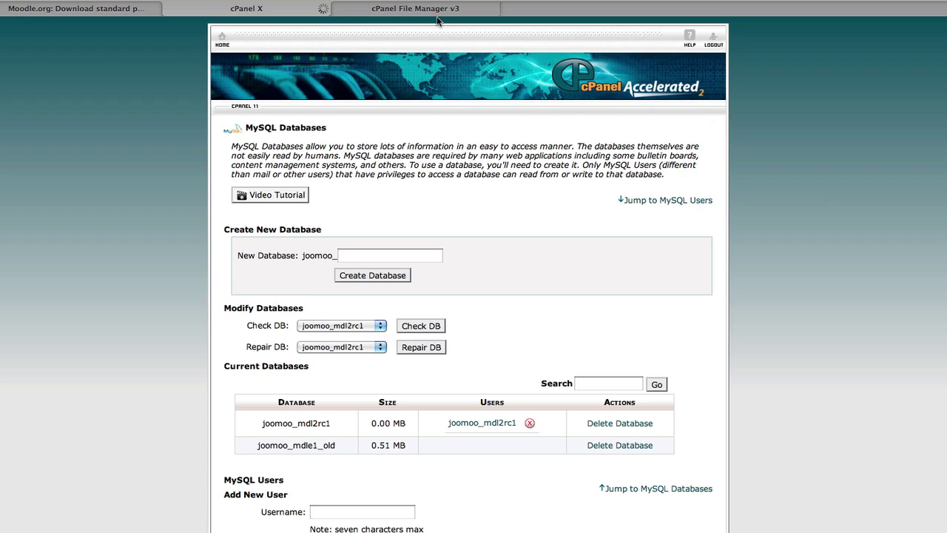
left_click(434, 10)
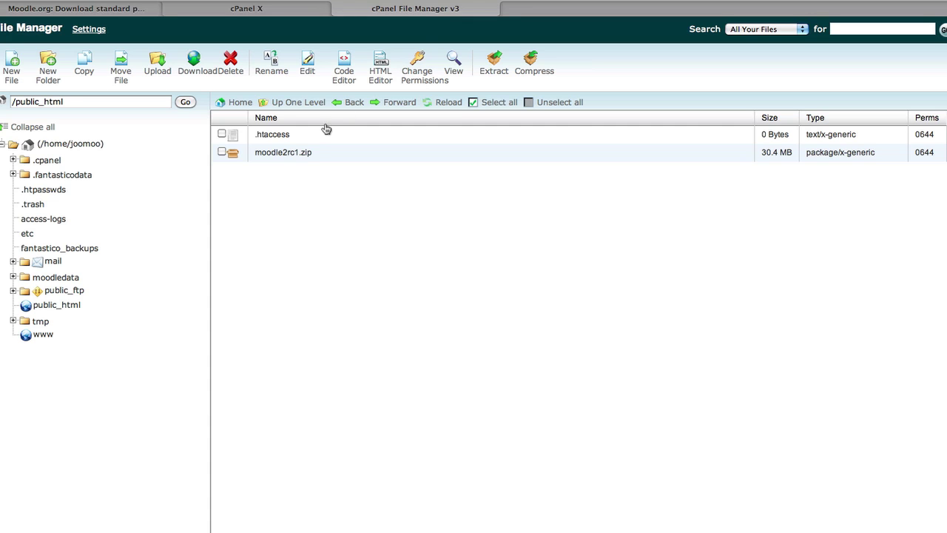
left_click(222, 152)
Extract moodle2rc1.zip into /public_html and close the extraction results
left_click(494, 66)
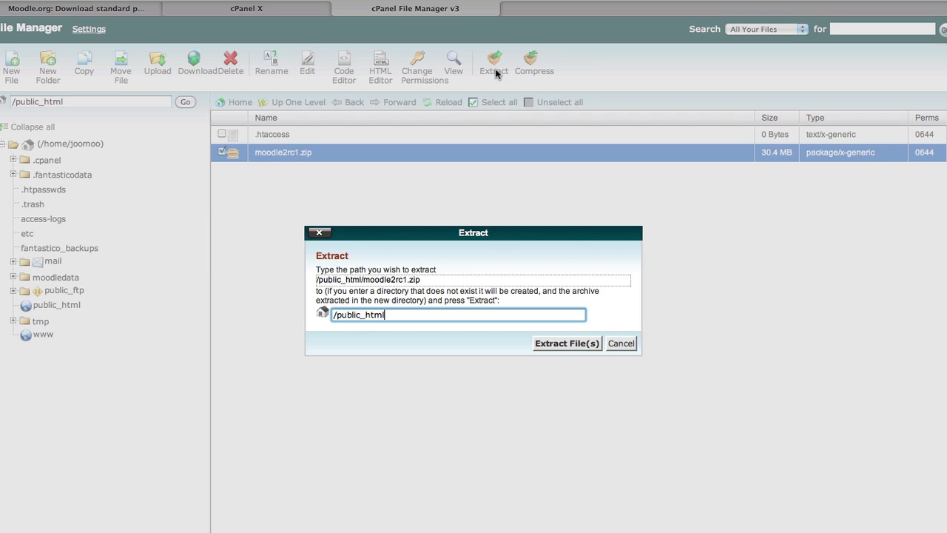
left_click(562, 345)
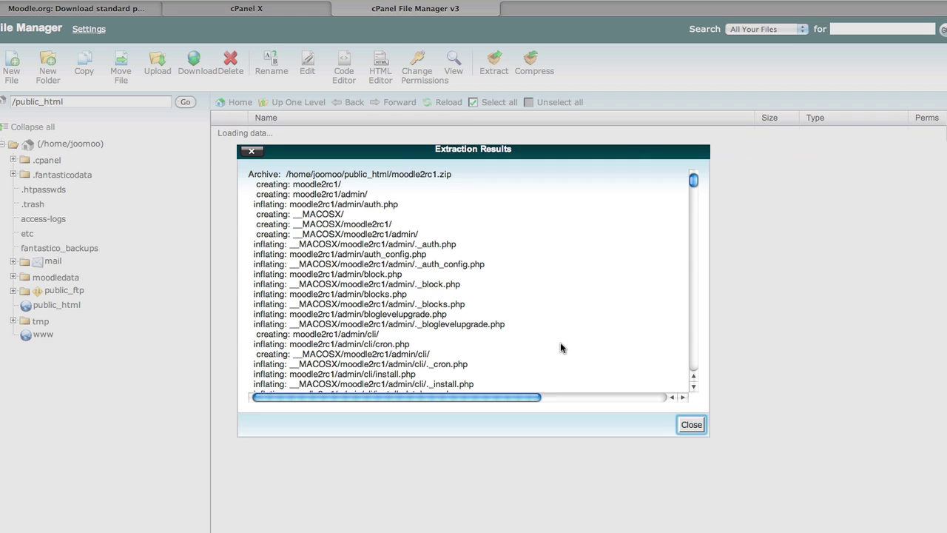
left_click(691, 424)
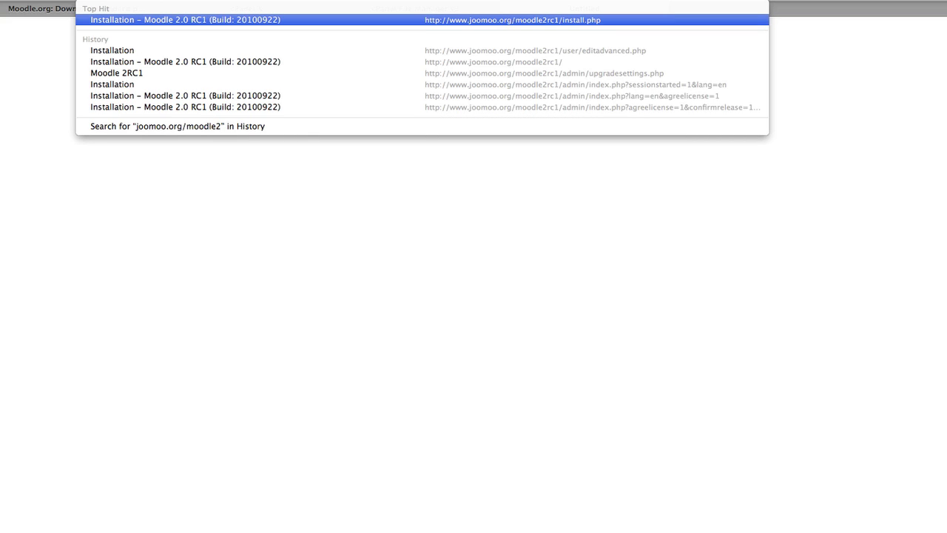
Load joomoo.org/moodle2rc1 and accept English and the confirmed site paths in the installer
type("rc1")
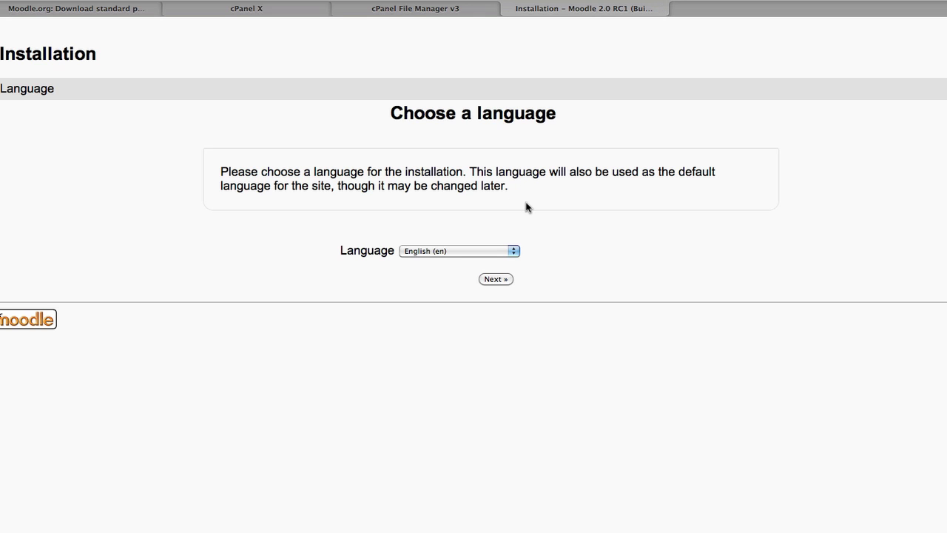
left_click(497, 278)
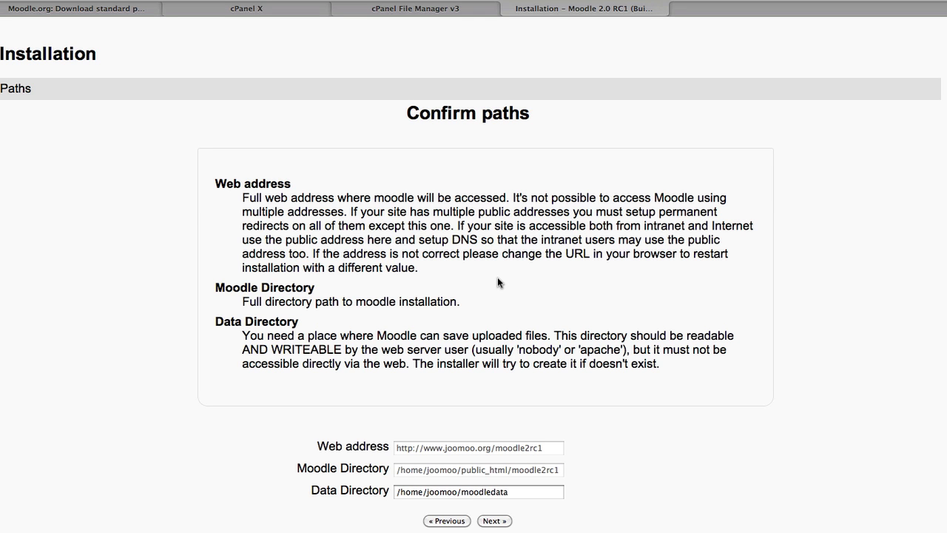
scroll(497, 281, "down", 1)
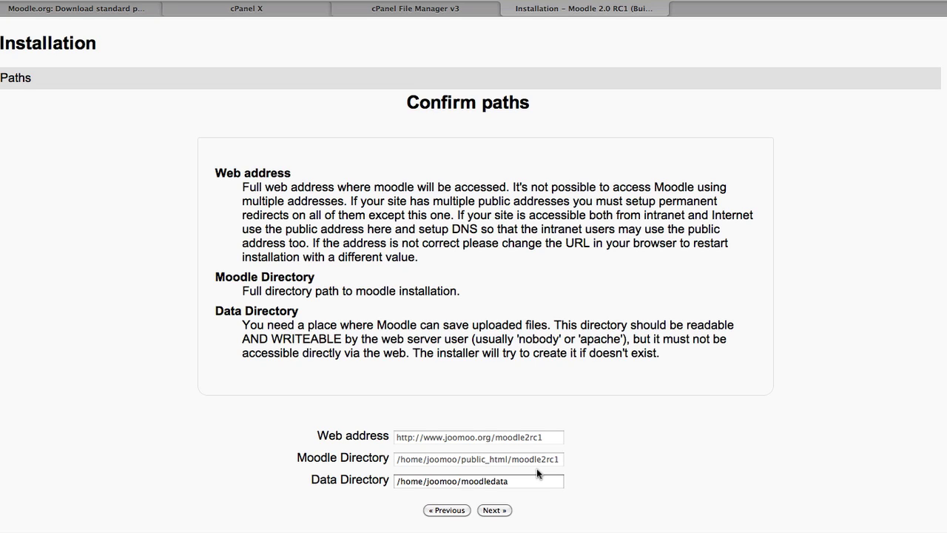
left_click(494, 512)
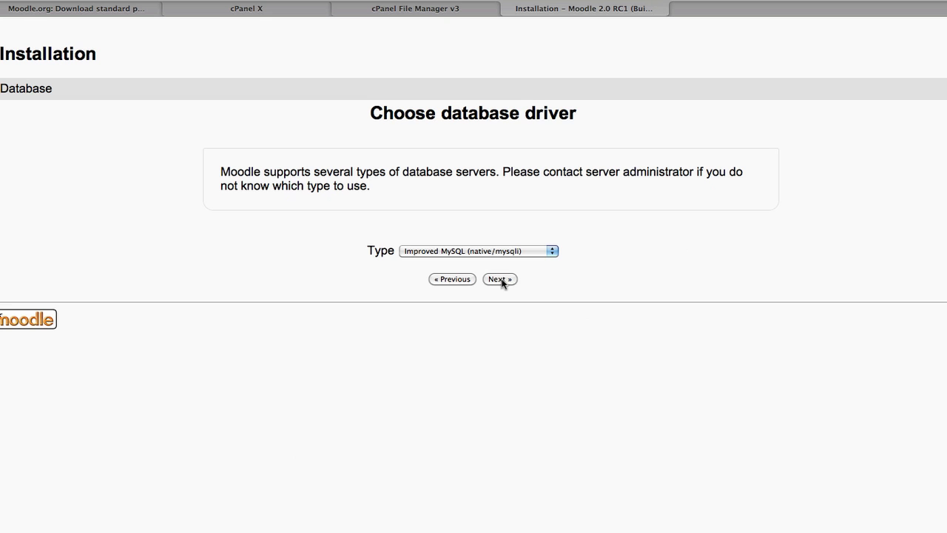
Choose Improved MySQL, then enter database joomoo_mdl2rc1, user joomoo_mdl2rc1 and the user's password
left_click(500, 280)
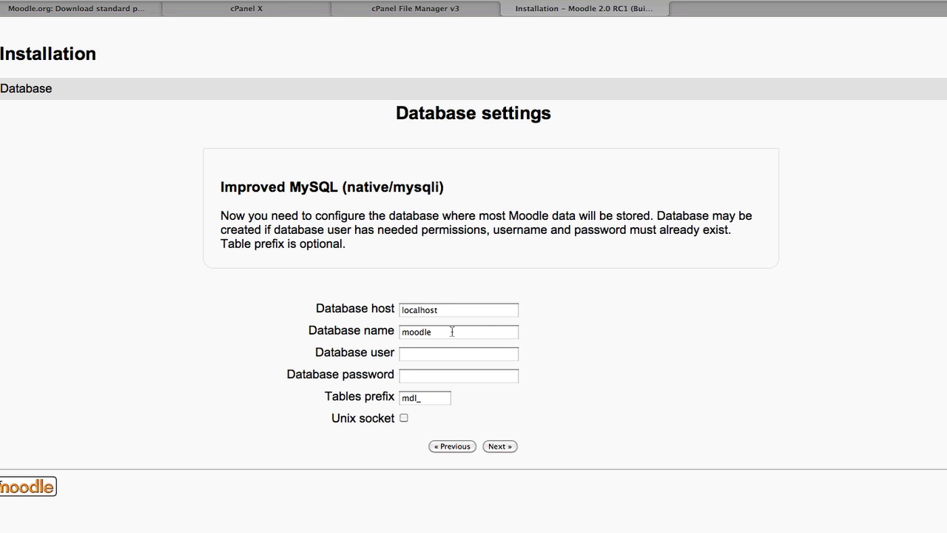
double_click(412, 333)
type("joo")
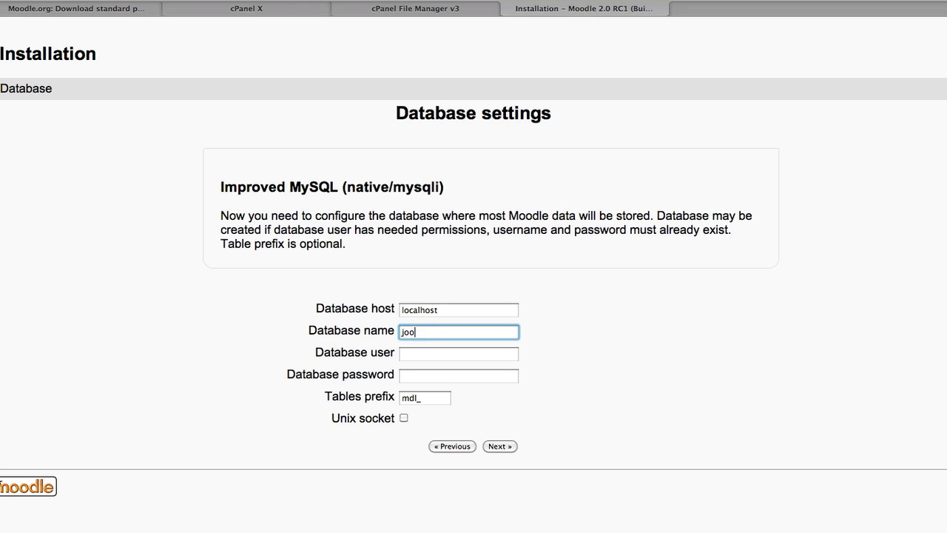
type("moo_mdl2")
type("rc1")
key("Tab")
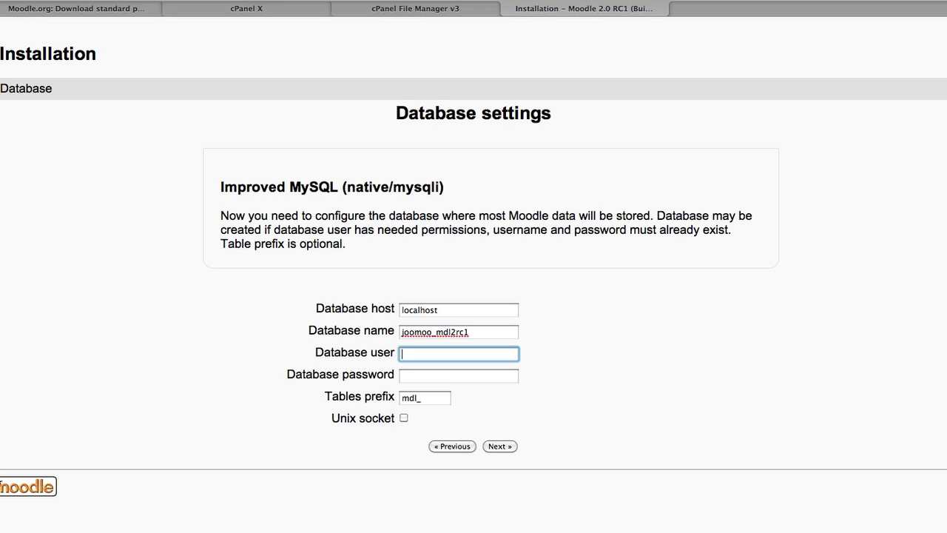
type("joomoo_mdl2rc1")
left_click(458, 375)
type("mdl")
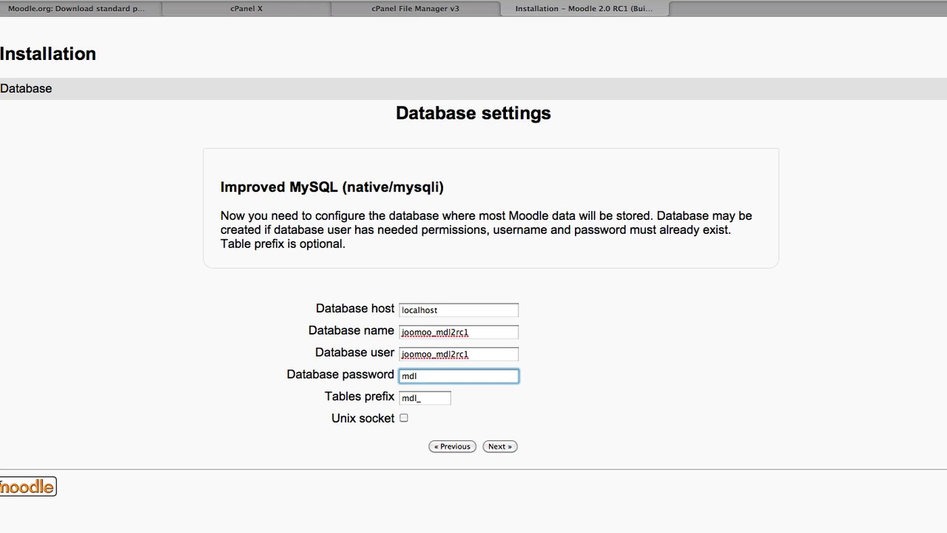
type("2rc1")
Submit the database settings and let the installer run through to the admin account page
left_click(504, 447)
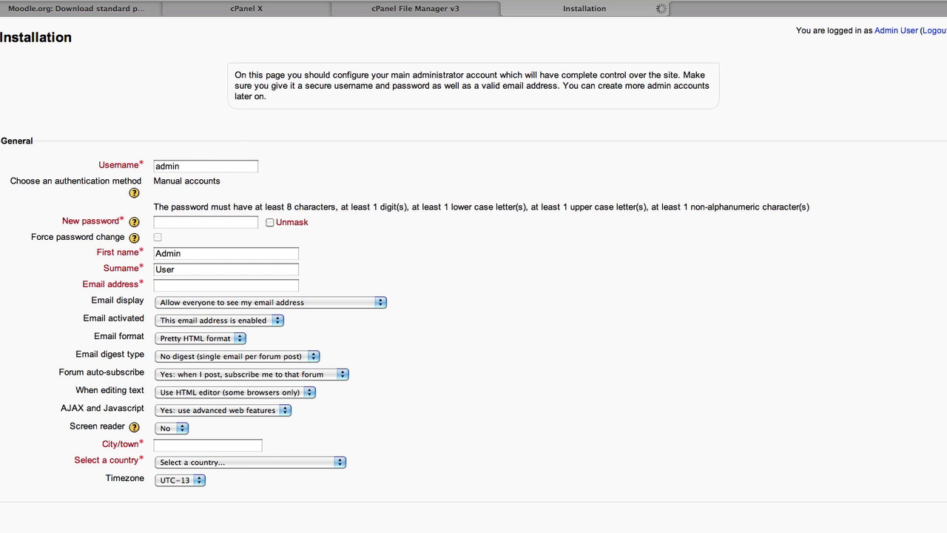
Give the admin a new password, e-mail address, city Gold Coast and country Australia, then update the profile
left_click(169, 224)
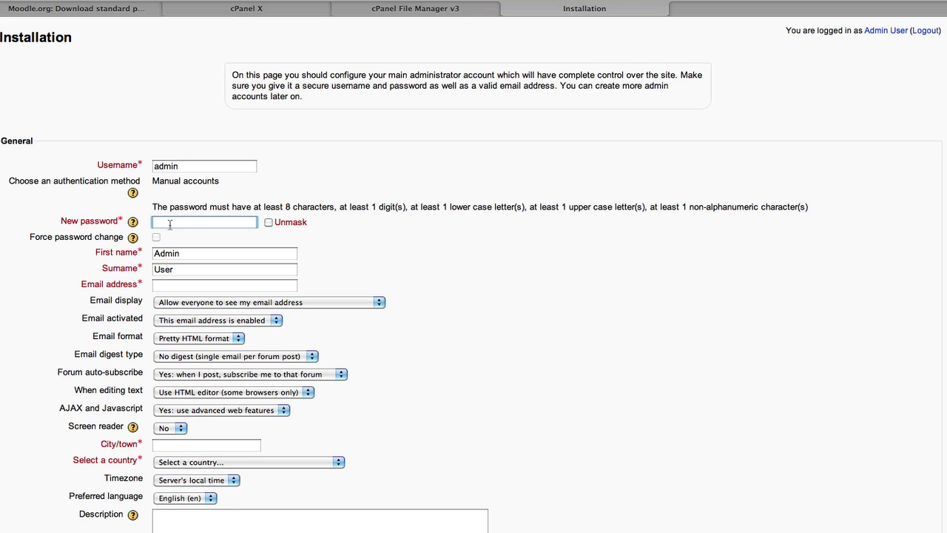
type("••••••••")
left_click(165, 288)
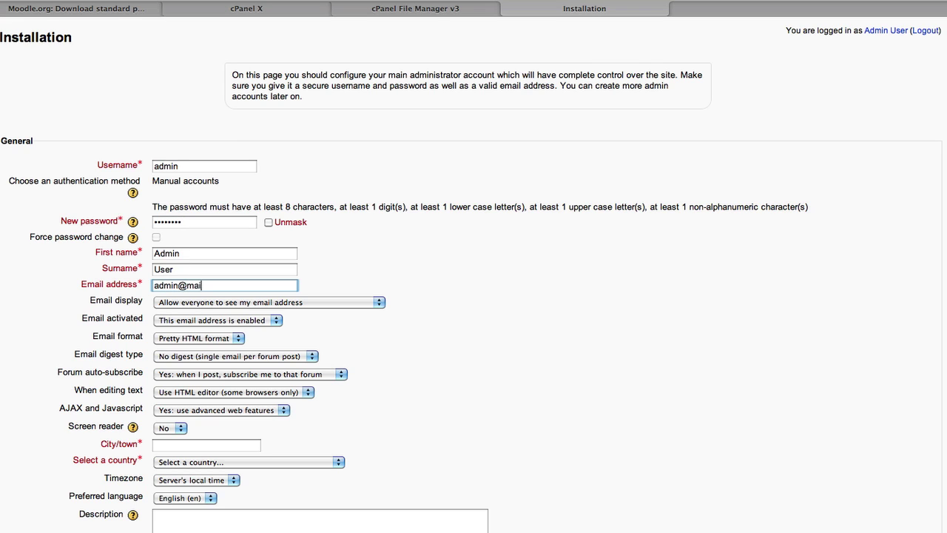
left_click(171, 446)
type("Gold Coast")
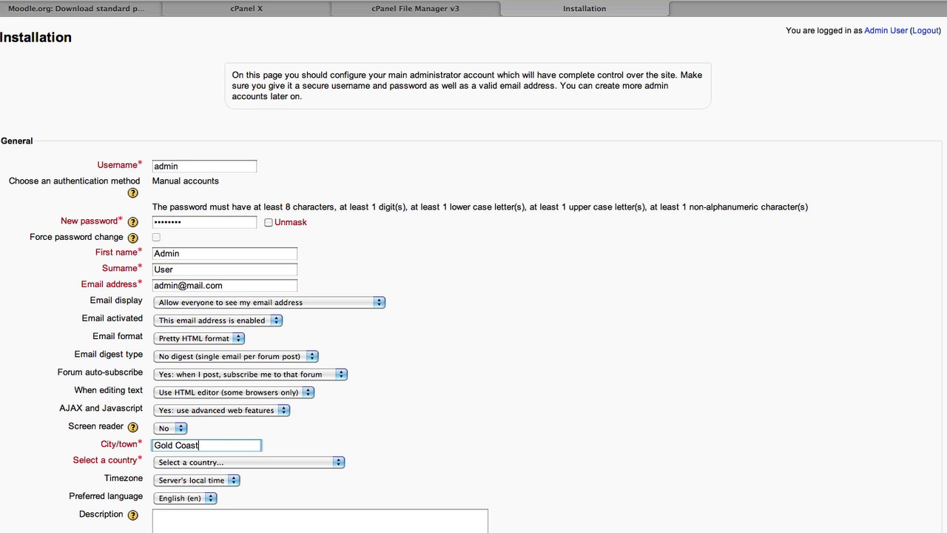
key("Tab")
type("aus")
left_click(502, 459)
scroll(502, 458, "down", 15)
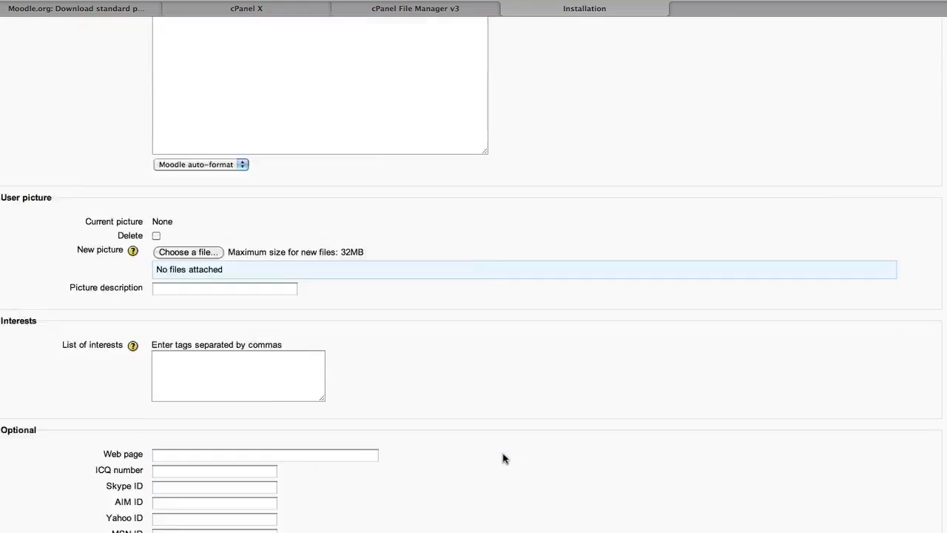
left_click(183, 522)
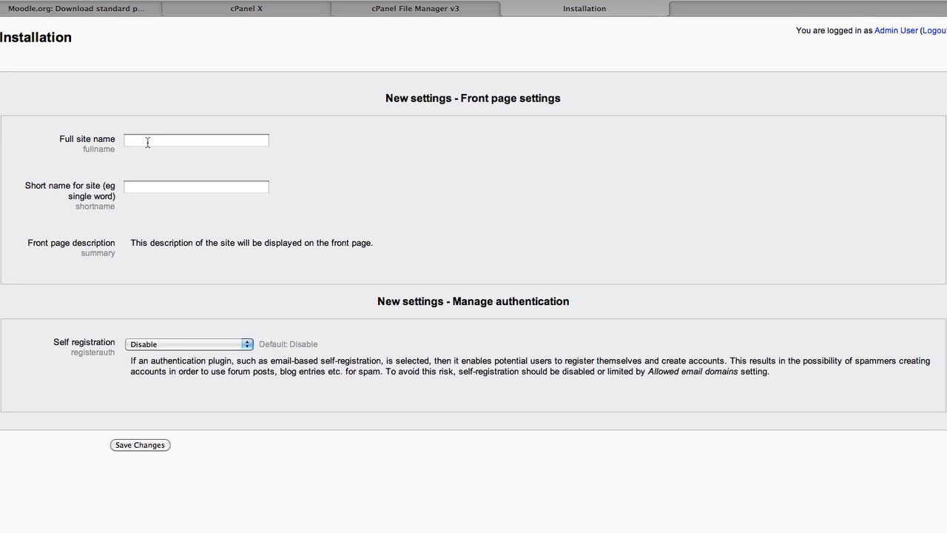
Enter 'Moodle 2.0 RC1' as the full site name and 'Home' as the short name
left_click(147, 142)
type("Mo")
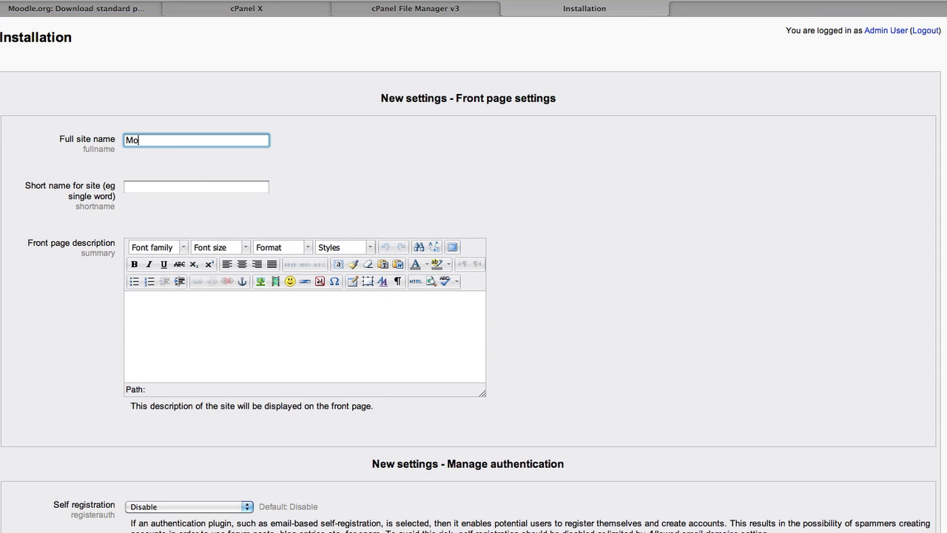
type("odle 2.0 RC1")
key("Tab")
type("Home")
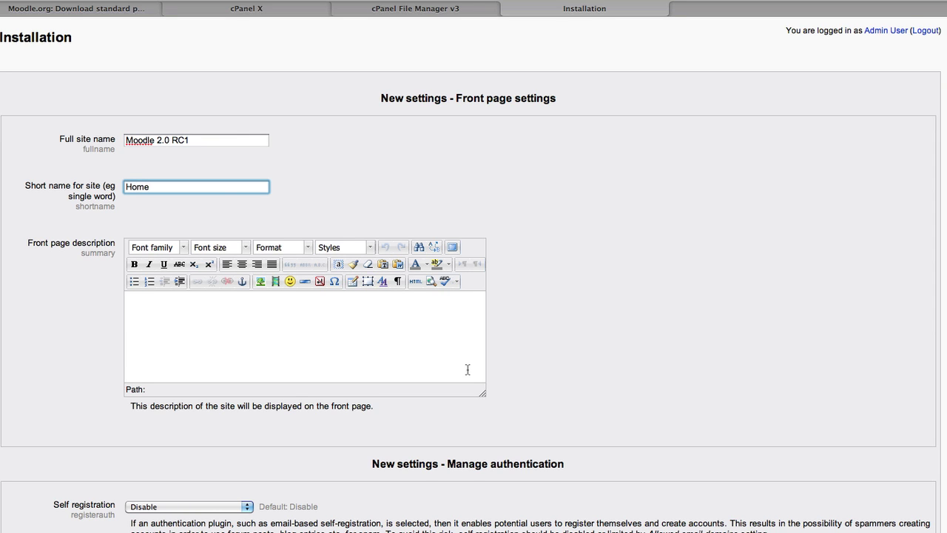
scroll(466, 370, "down", 1)
scroll(467, 366, "down", 1)
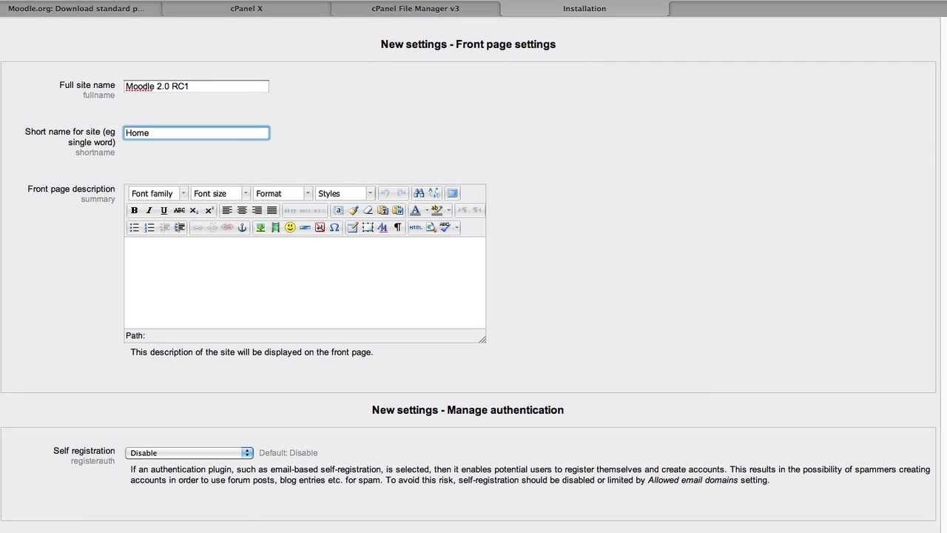
key("Tab")
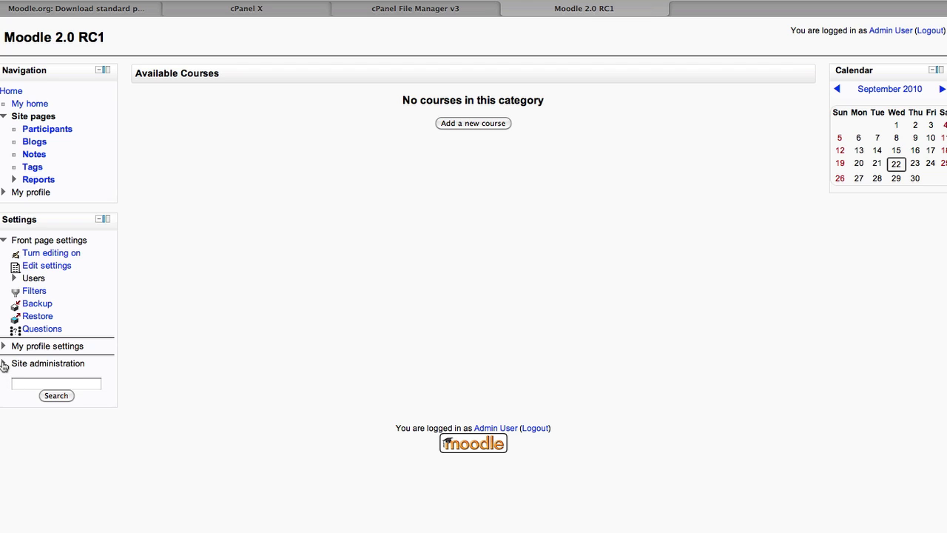
Expand the Site administration branch in the front page's Settings block
left_click(4, 364)
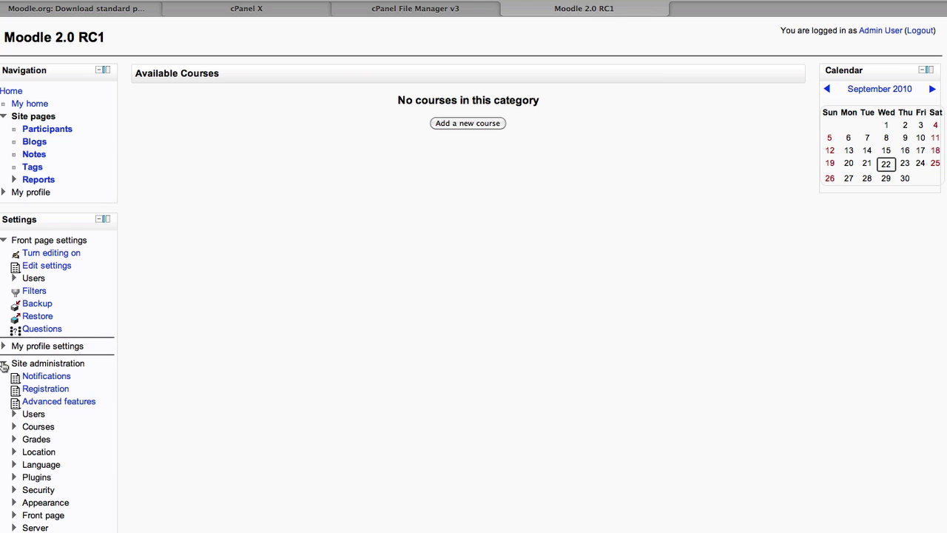
scroll(4, 365, "down", 1)
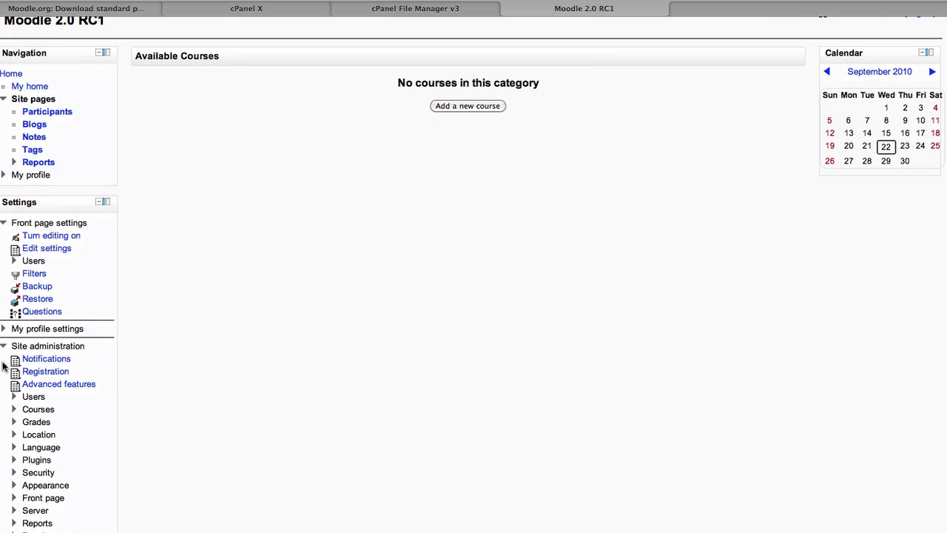